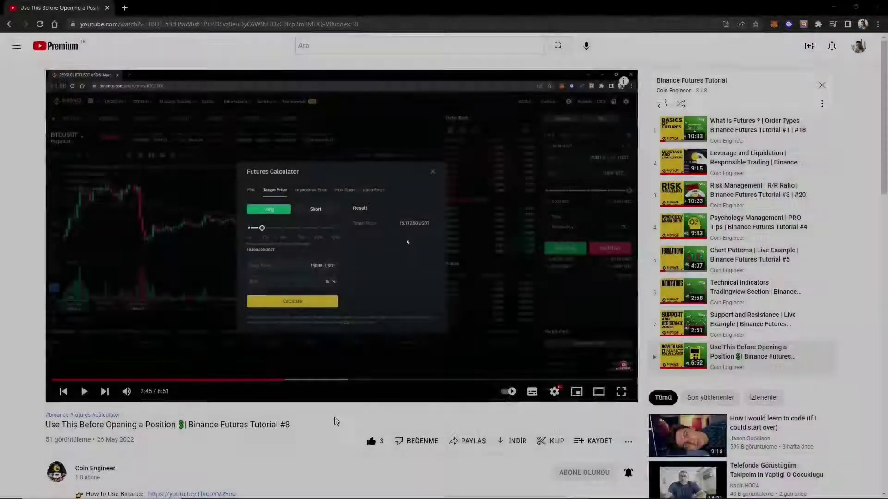
Expand the YouTube video description and follow its Binance Futures BTCUSDT referral link
{"action": "scroll", "coordinate": [336, 420], "scroll_direction": "down", "scroll_amount": 4}
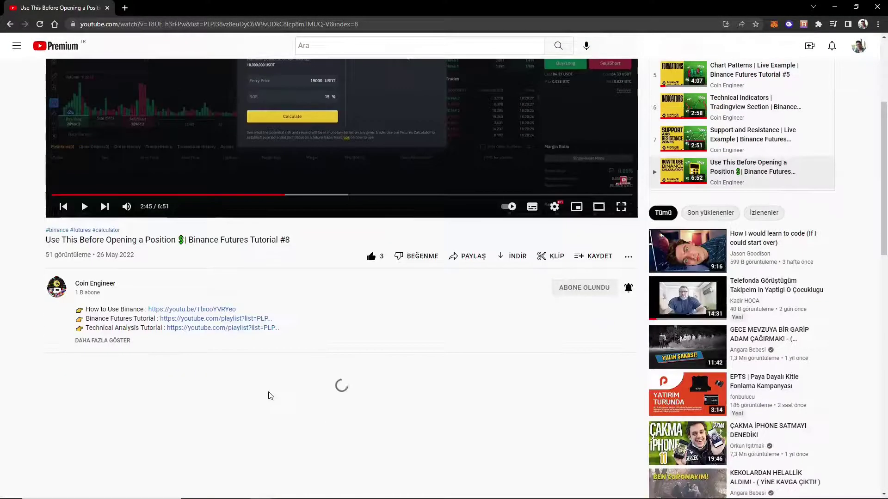
{"action": "left_click", "coordinate": [98, 341]}
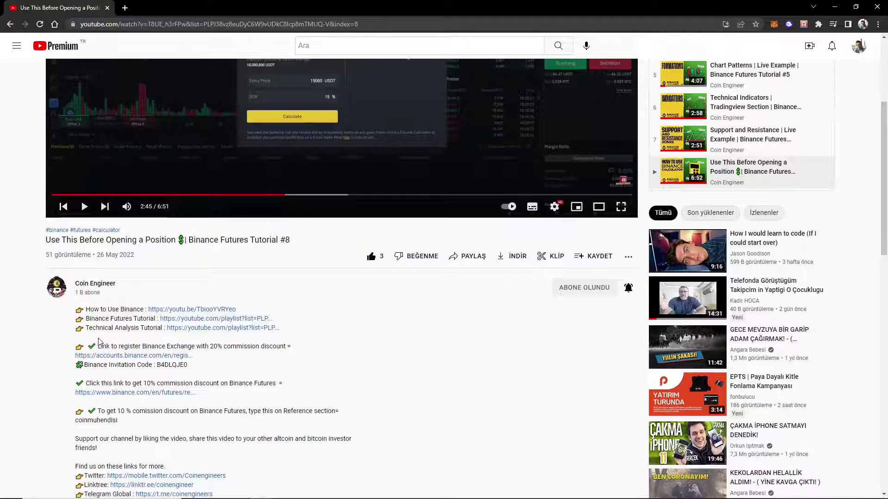
{"action": "scroll", "coordinate": [106, 365], "scroll_direction": "down", "scroll_amount": 2}
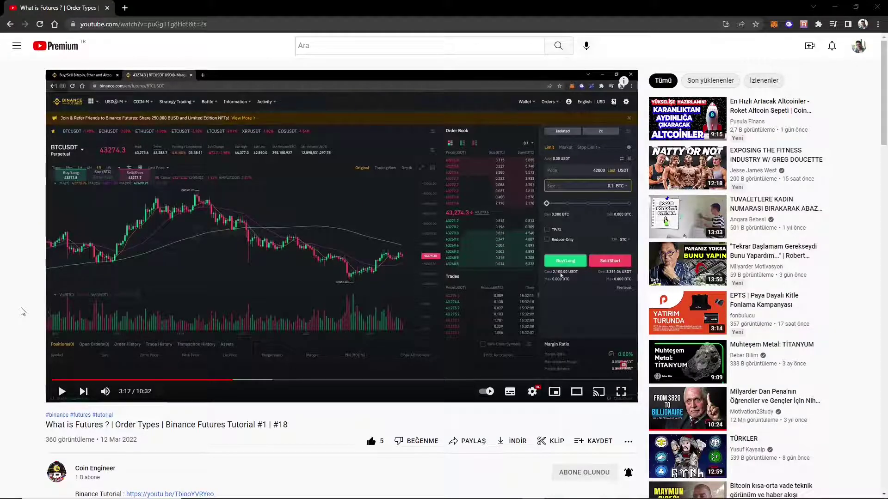
{"action": "scroll", "coordinate": [22, 311], "scroll_direction": "down", "scroll_amount": 9}
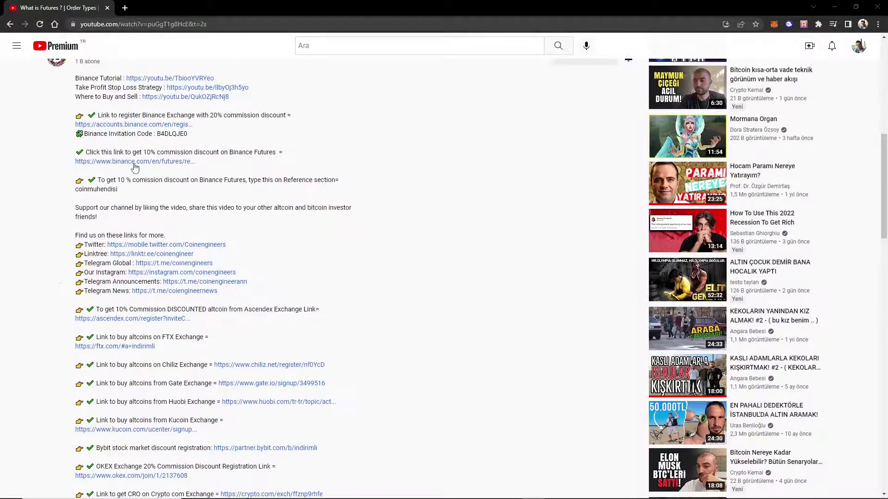
{"action": "left_click", "coordinate": [139, 162]}
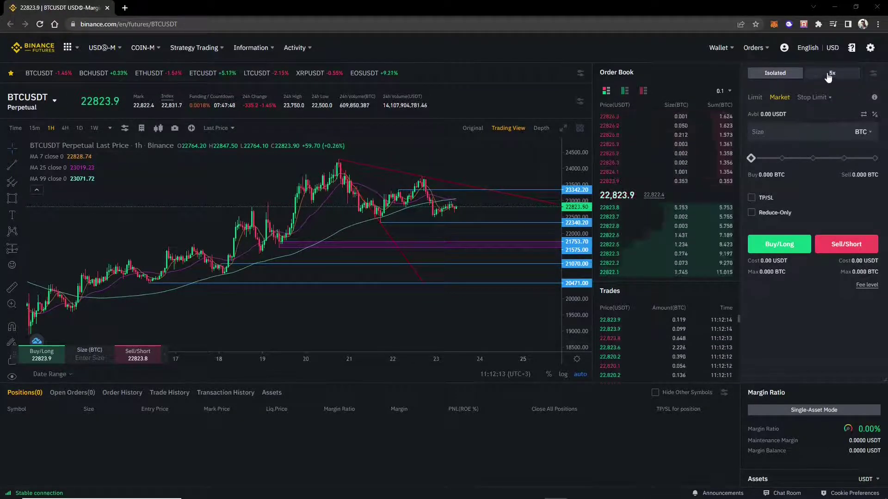
Bring up Preference from the settings menu and show its Position Mode options
{"action": "left_click", "coordinate": [873, 75]}
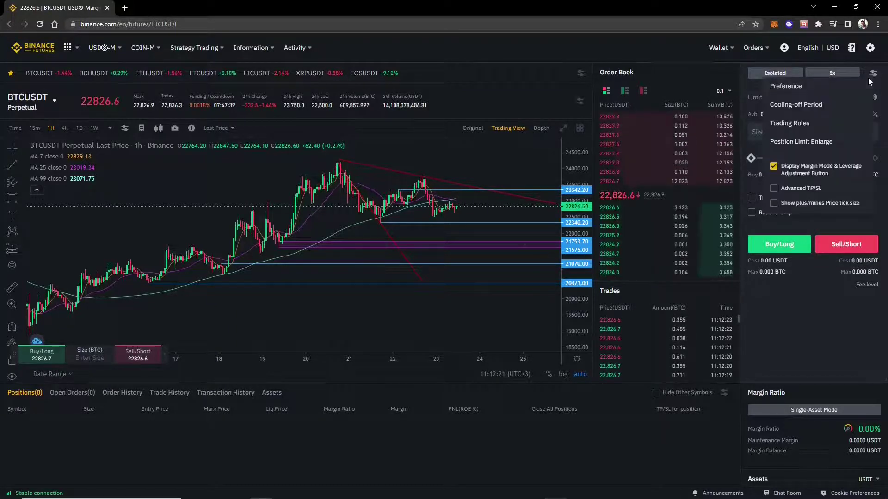
{"action": "left_click", "coordinate": [808, 86]}
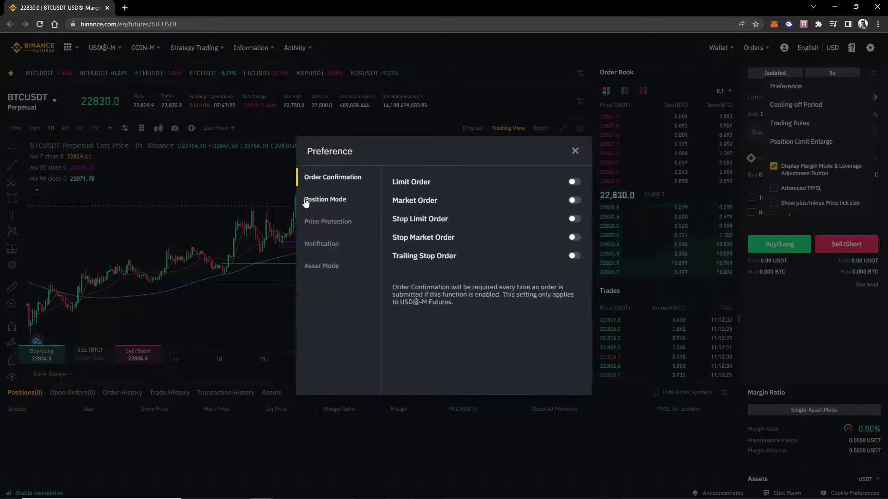
{"action": "left_click", "coordinate": [341, 199]}
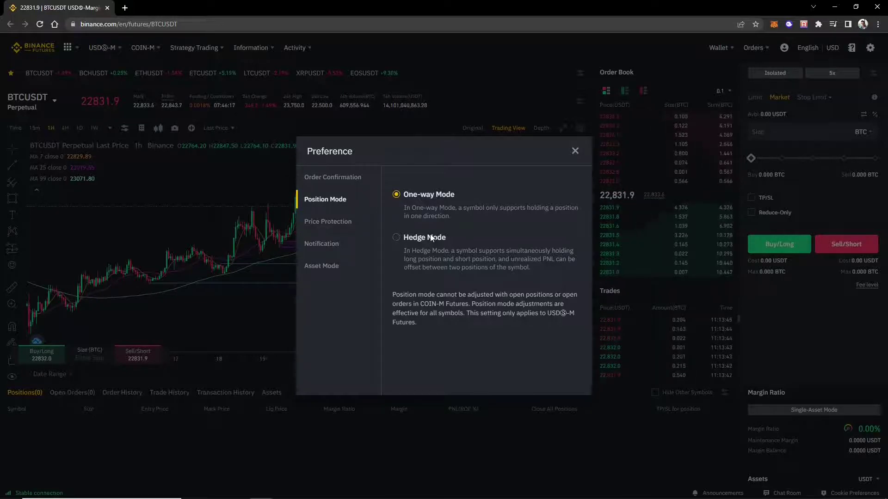
Select Hedge Mode and close the Preference dialog
{"action": "left_click", "coordinate": [396, 237]}
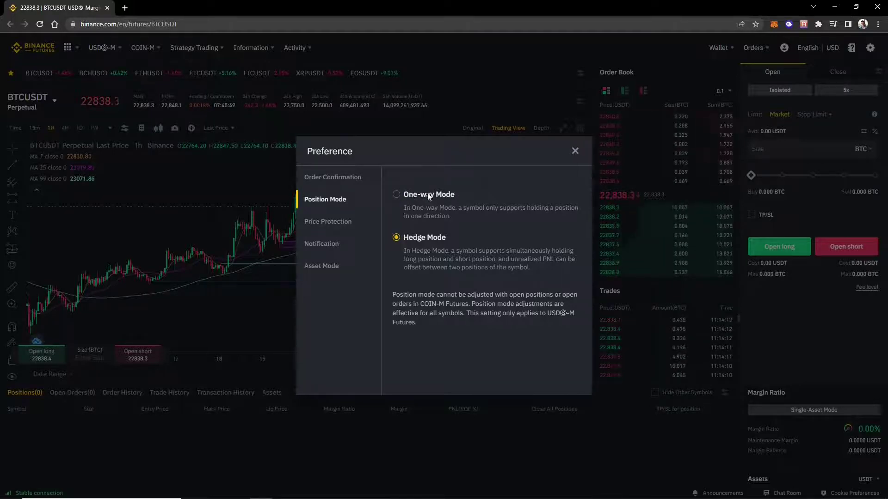
{"action": "left_click", "coordinate": [575, 151]}
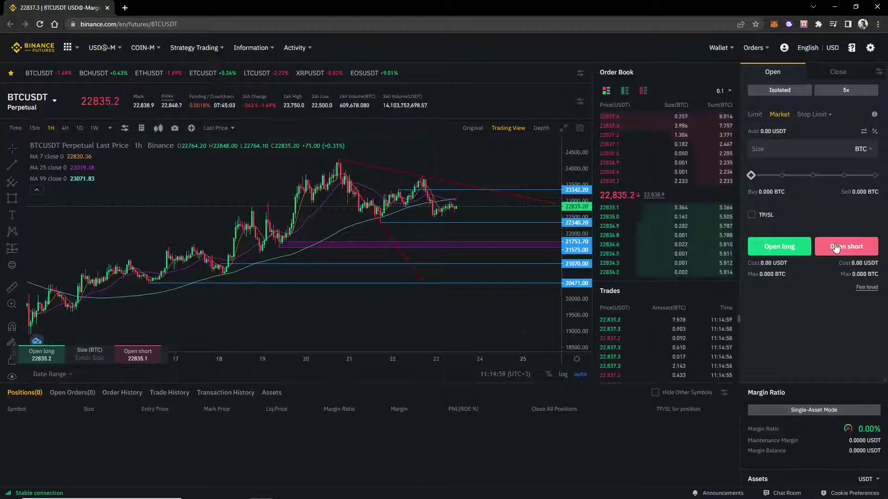
{"action": "left_click", "coordinate": [755, 115]}
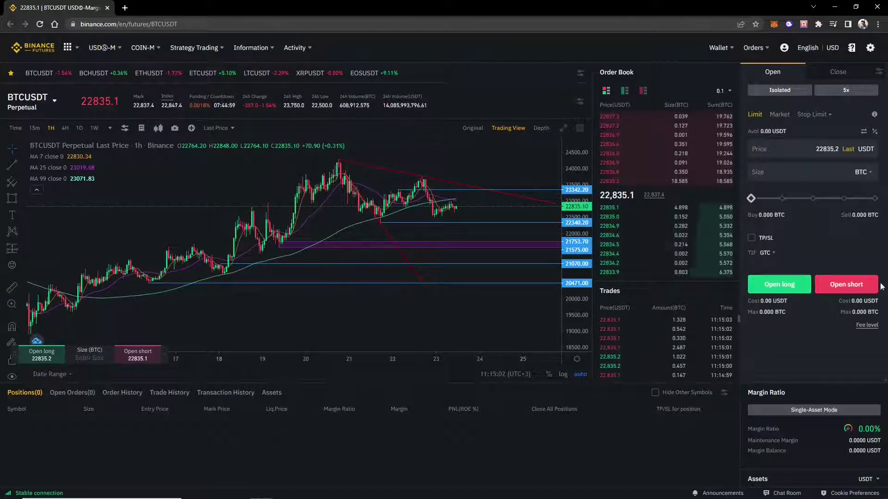
{"action": "left_click", "coordinate": [781, 117]}
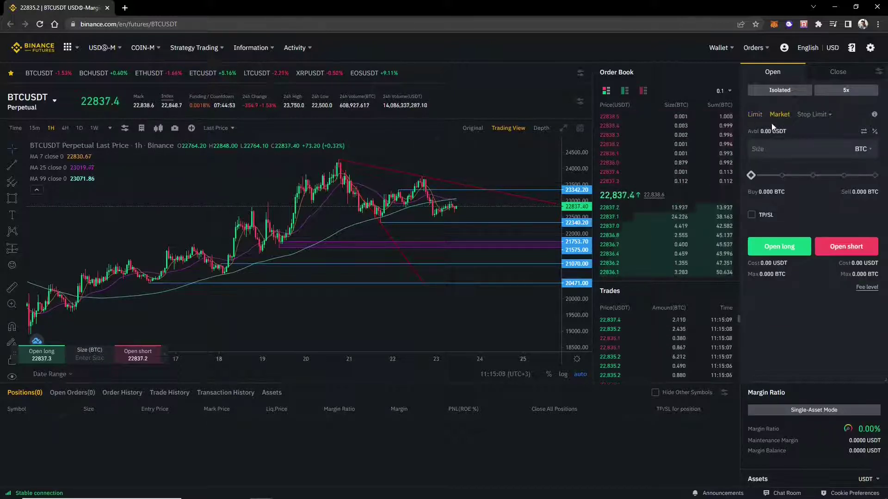
{"action": "mouse_move", "coordinate": [829, 120]}
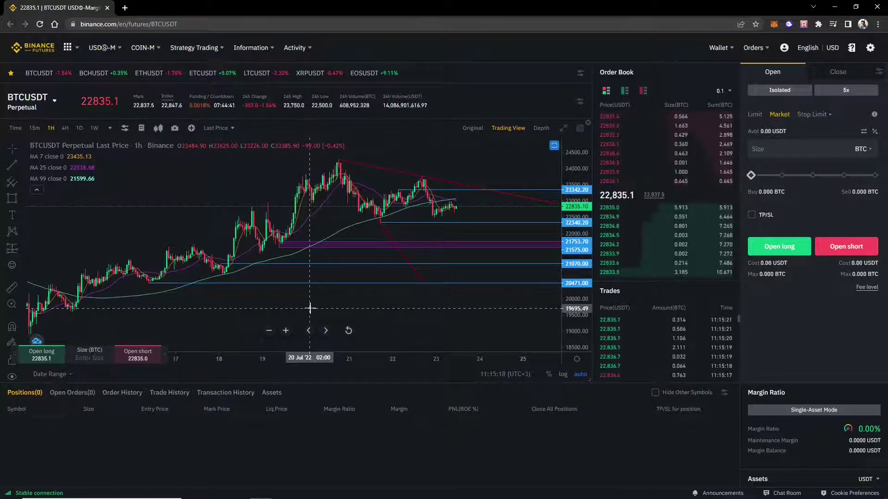
Draw horizontal rays at 22133 on the 8 Jul high and 21175.20 at the swing low
{"action": "left_click_drag", "start_coordinate": [310, 308], "coordinate": [283, 317]}
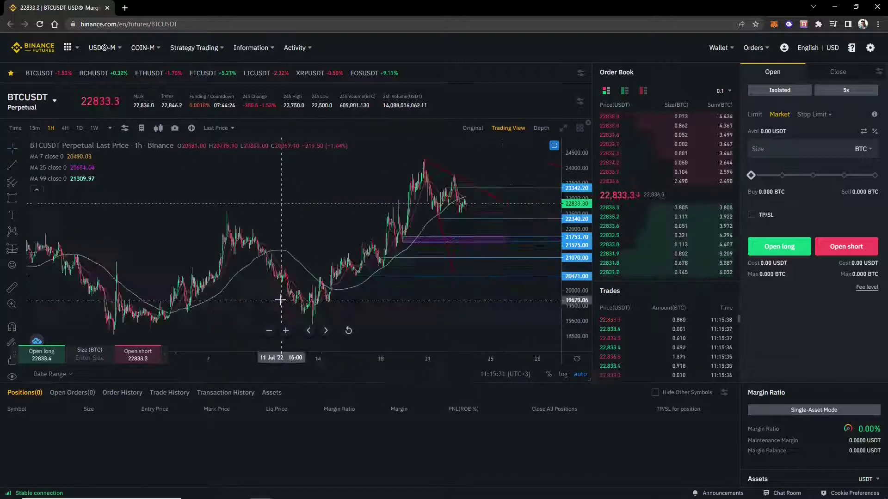
{"action": "left_click_drag", "start_coordinate": [228, 311], "coordinate": [442, 222]}
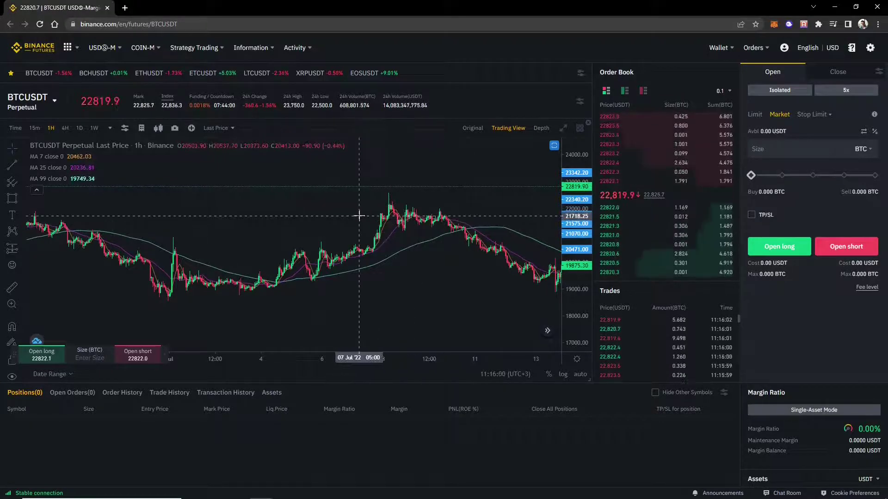
{"action": "scroll", "coordinate": [359, 213], "scroll_direction": "up", "scroll_amount": 2}
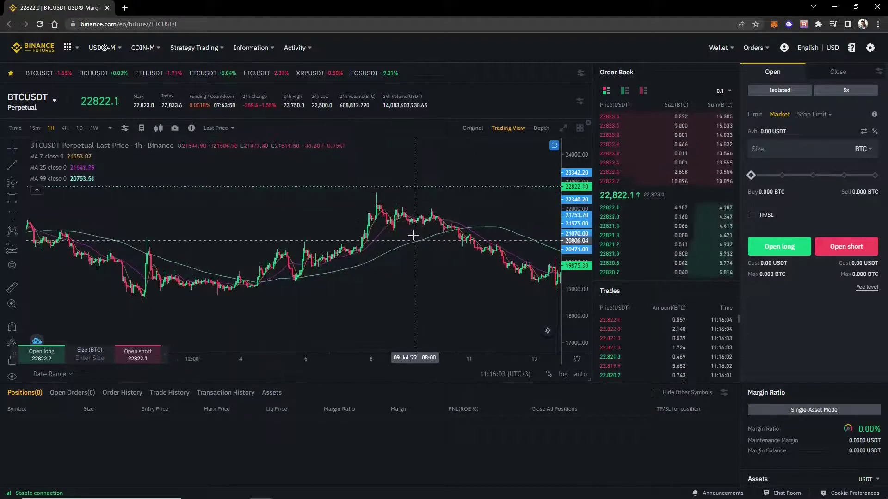
{"action": "scroll", "coordinate": [532, 263], "scroll_direction": "up", "scroll_amount": 2}
{"action": "left_click_drag", "start_coordinate": [567, 238], "coordinate": [568, 278]}
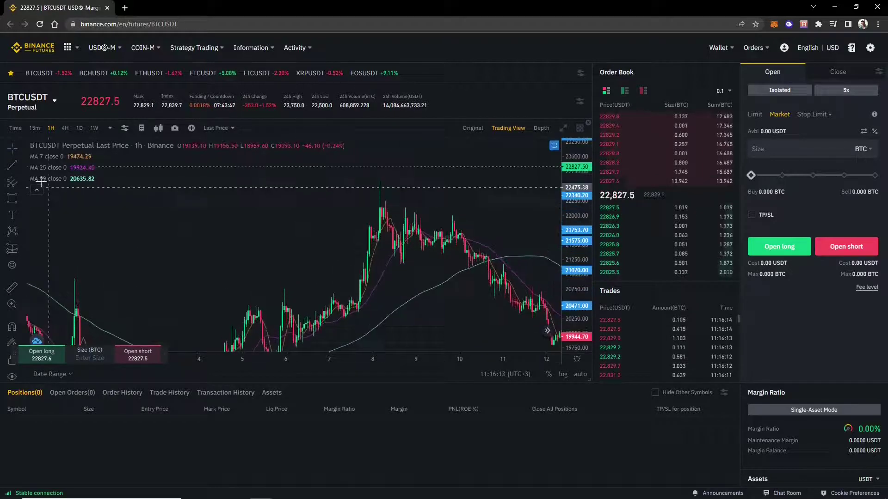
{"action": "left_click", "coordinate": [380, 207]}
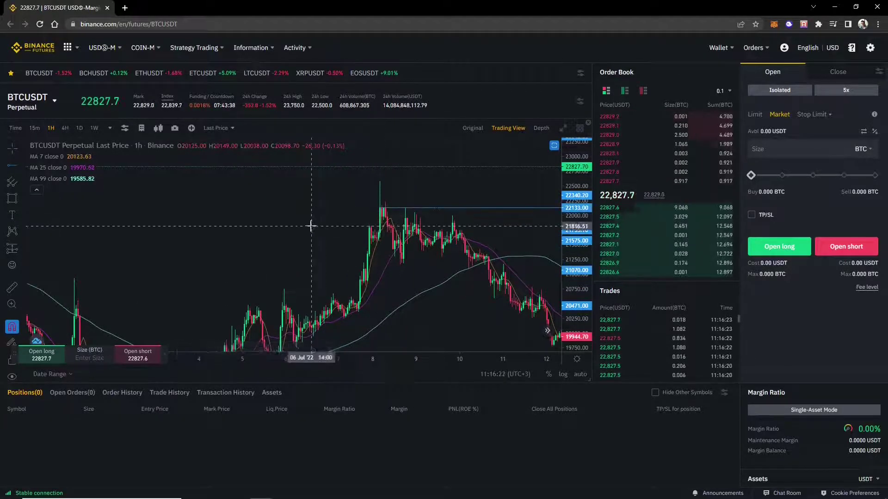
{"action": "left_click_drag", "start_coordinate": [311, 226], "coordinate": [298, 229]}
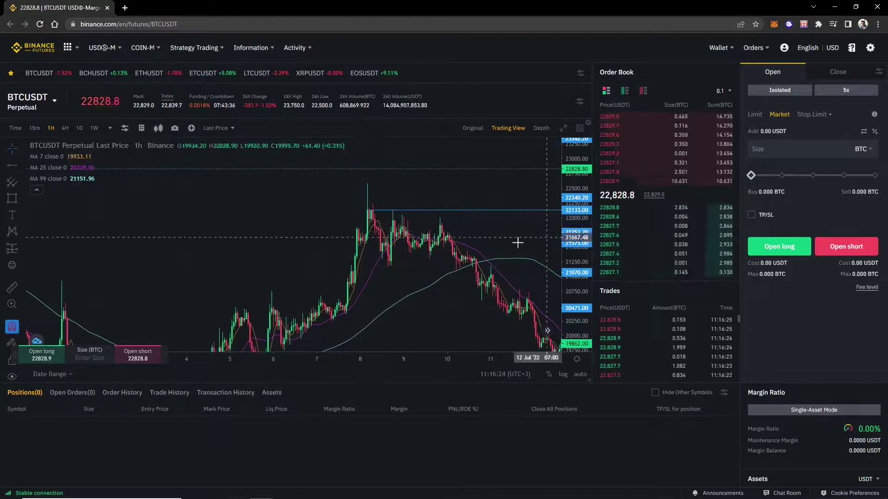
{"action": "left_click", "coordinate": [386, 267]}
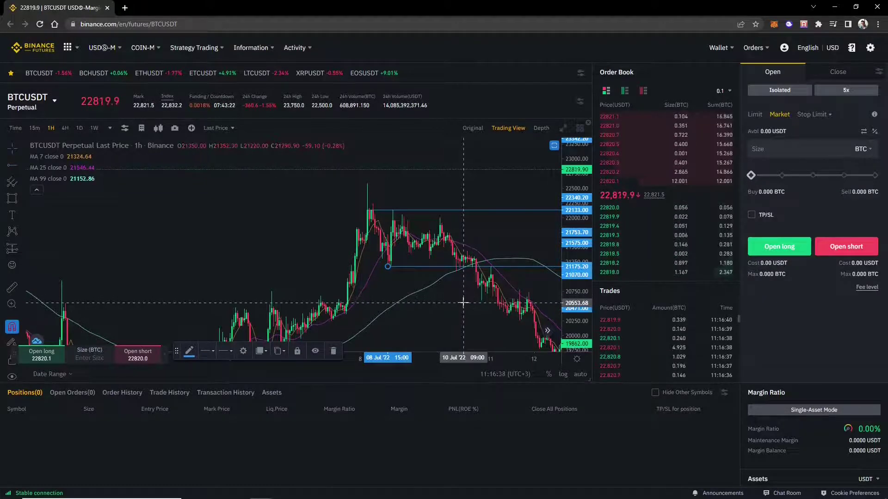
{"action": "left_click_drag", "start_coordinate": [463, 303], "coordinate": [392, 295]}
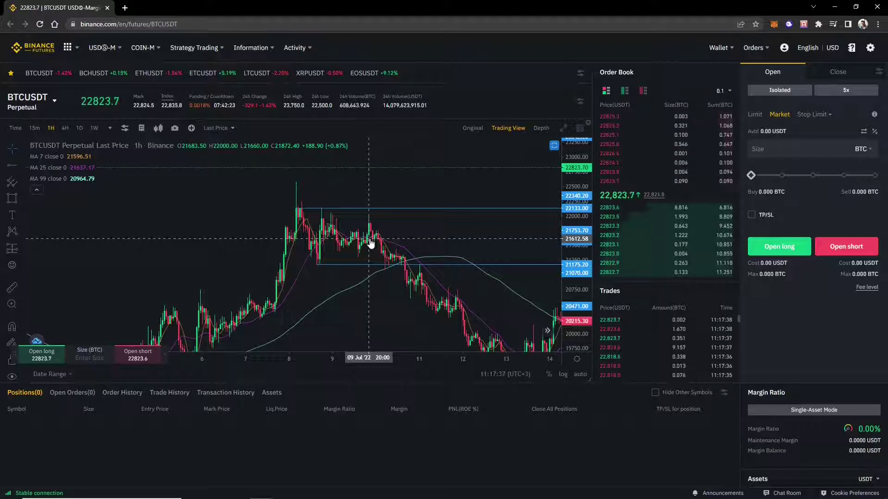
Recolour the 21628.26 price line dark red
{"action": "left_click", "coordinate": [307, 237]}
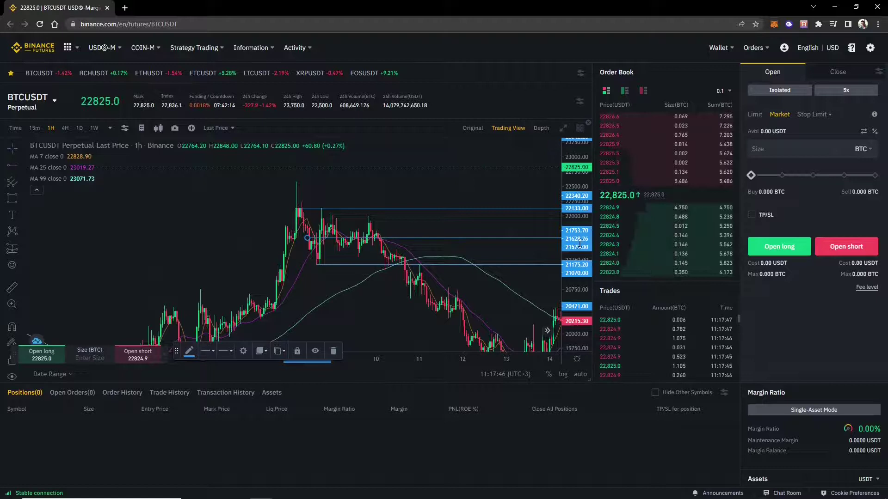
{"action": "left_click", "coordinate": [189, 351]}
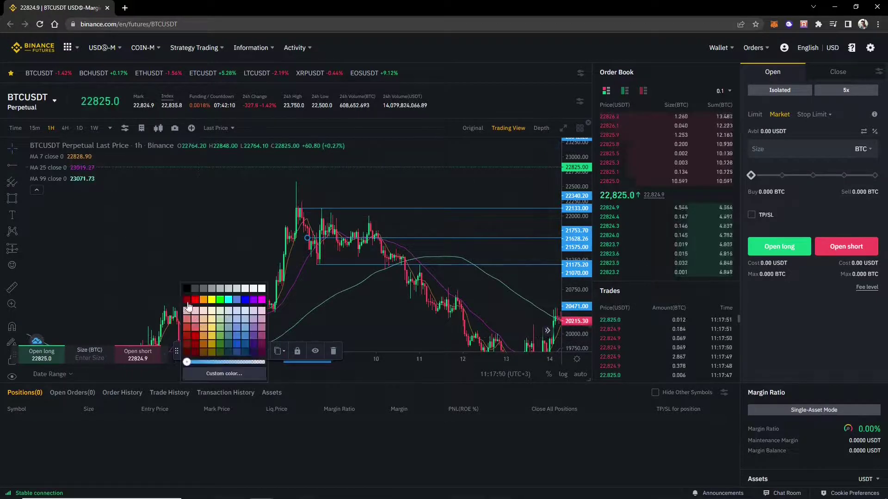
{"action": "left_click", "coordinate": [187, 300]}
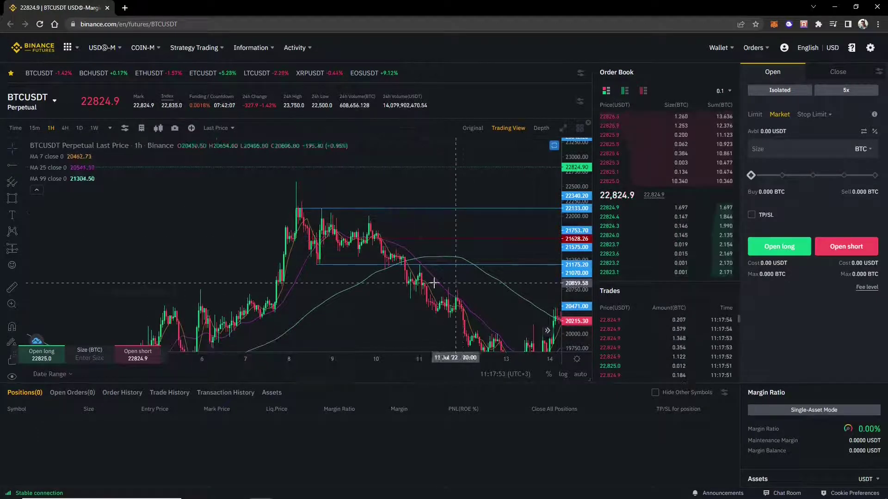
Add a Long Position drawing and set its profit target to about 14.85%
{"action": "left_click", "coordinate": [21, 248]}
{"action": "left_click", "coordinate": [63, 223]}
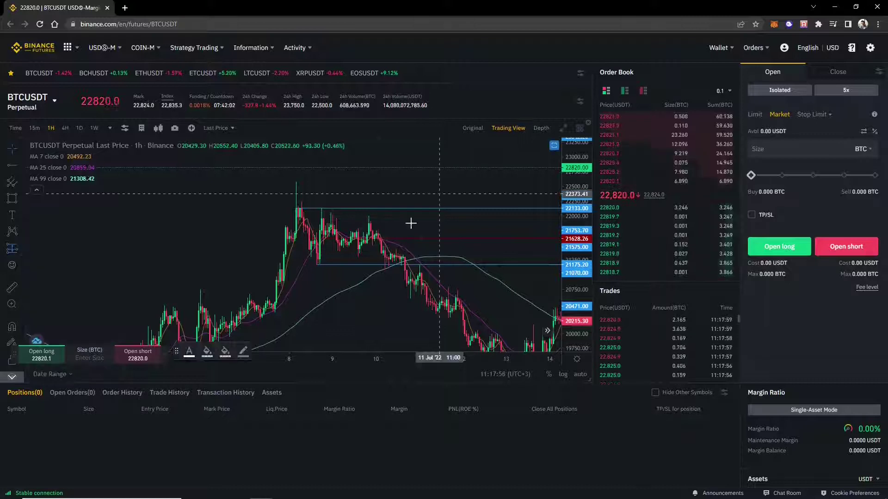
{"action": "left_click", "coordinate": [403, 238]}
{"action": "left_click_drag", "start_coordinate": [403, 171], "coordinate": [403, 177]}
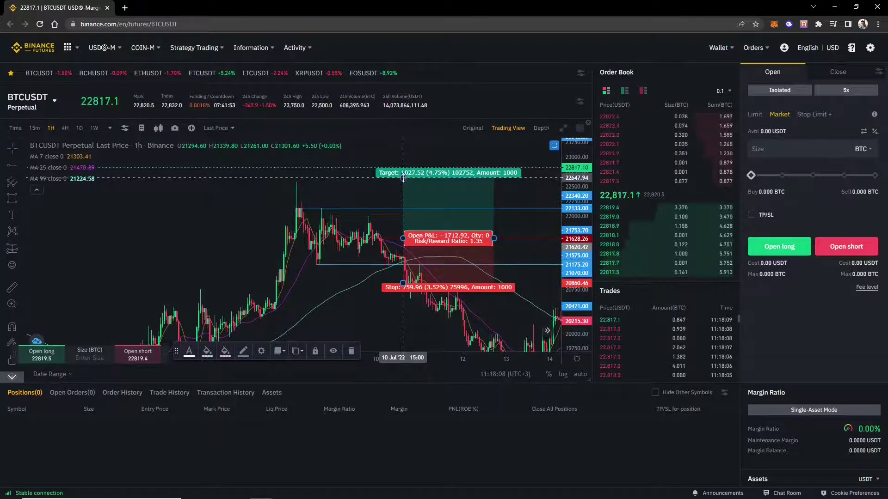
{"action": "left_click_drag", "start_coordinate": [494, 239], "coordinate": [404, 239]}
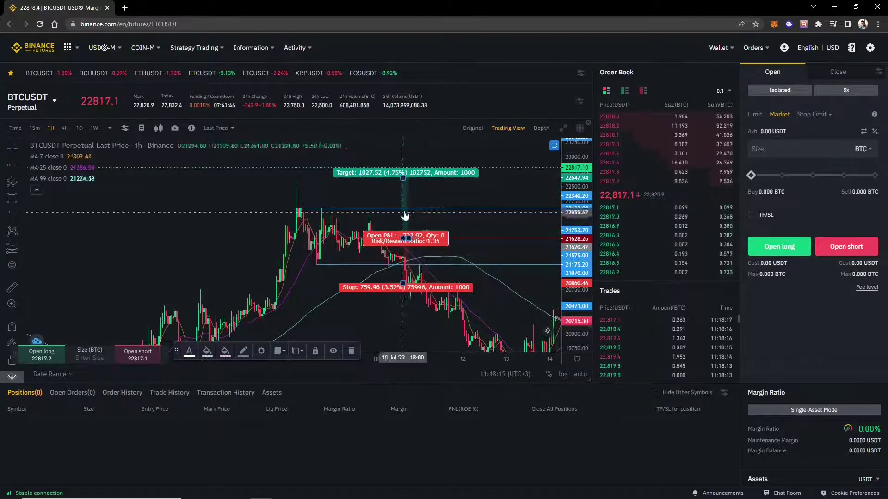
{"action": "left_click_drag", "start_coordinate": [403, 177], "coordinate": [420, 152]}
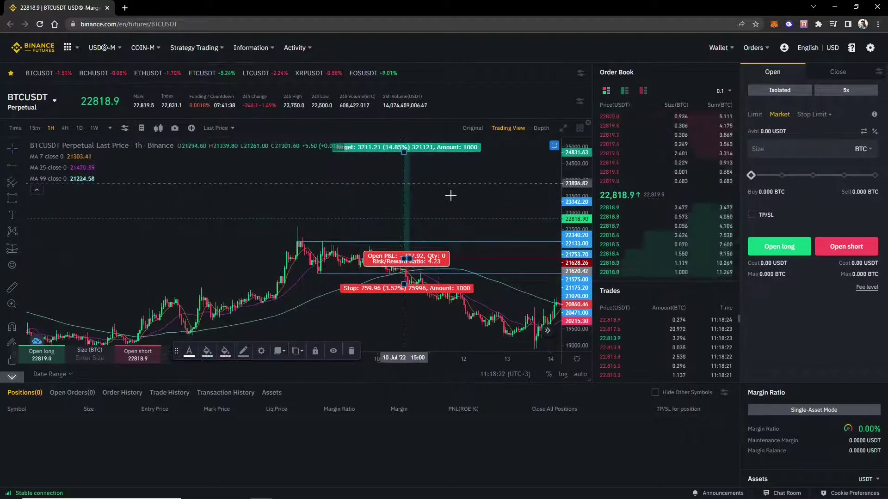
Raise the long position's stop to 21043.34
{"action": "left_click_drag", "start_coordinate": [452, 194], "coordinate": [523, 215]}
{"action": "scroll", "coordinate": [523, 215], "scroll_direction": "up", "scroll_amount": 5}
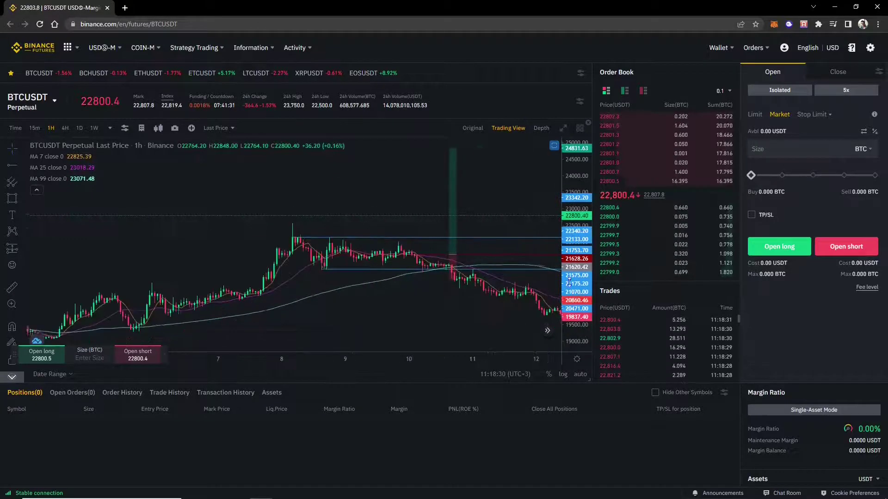
{"action": "left_click_drag", "start_coordinate": [271, 321], "coordinate": [320, 295]}
{"action": "scroll", "coordinate": [320, 294], "scroll_direction": "up", "scroll_amount": 1}
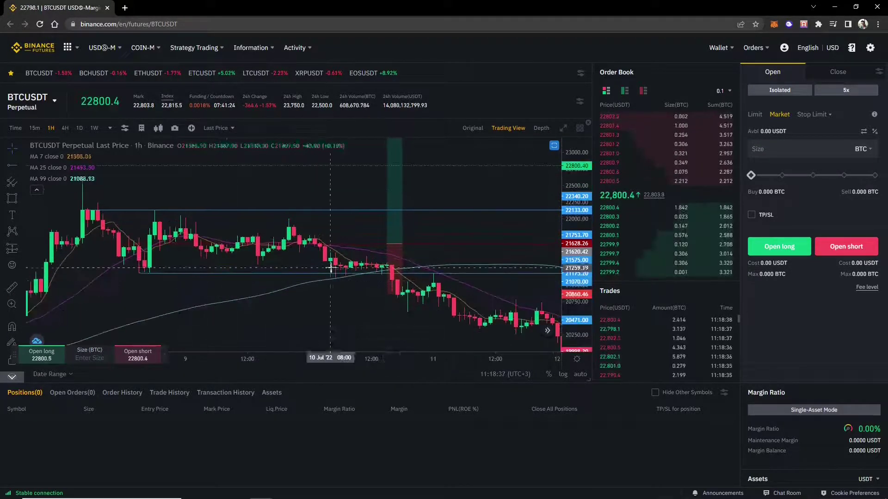
{"action": "left_click", "coordinate": [386, 283]}
{"action": "left_click_drag", "start_coordinate": [385, 283], "coordinate": [383, 280]}
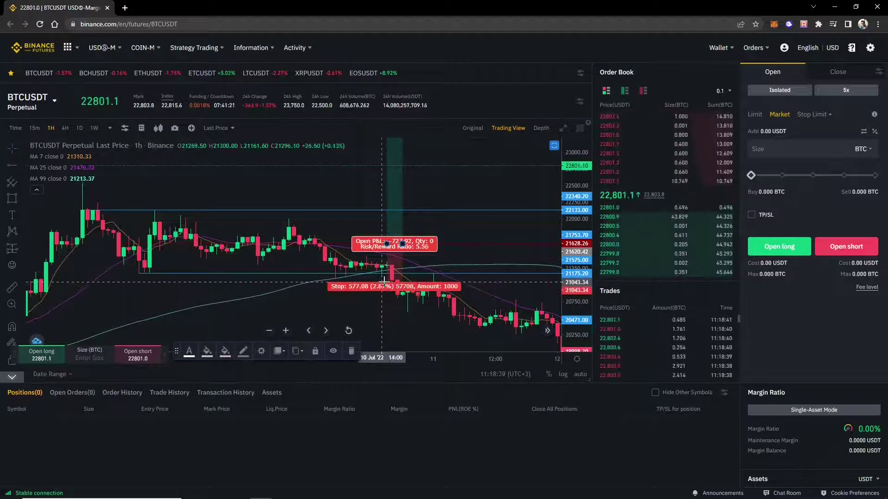
{"action": "left_click", "coordinate": [443, 282]}
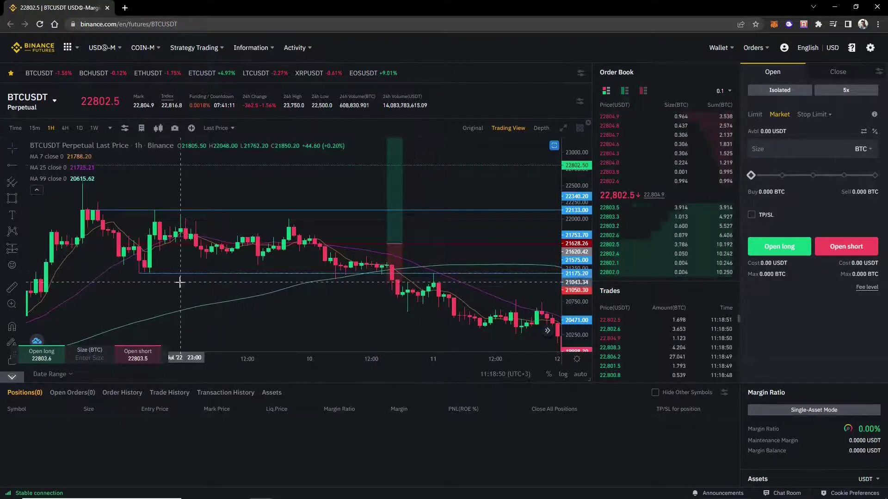
Select the long position drawing and review its target and stop levels
{"action": "scroll", "coordinate": [134, 301], "scroll_direction": "down", "scroll_amount": 3}
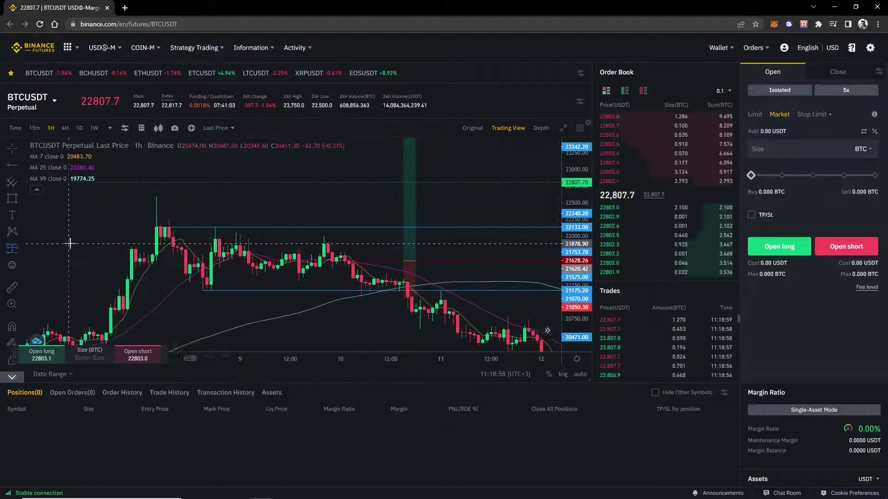
{"action": "left_click", "coordinate": [432, 260]}
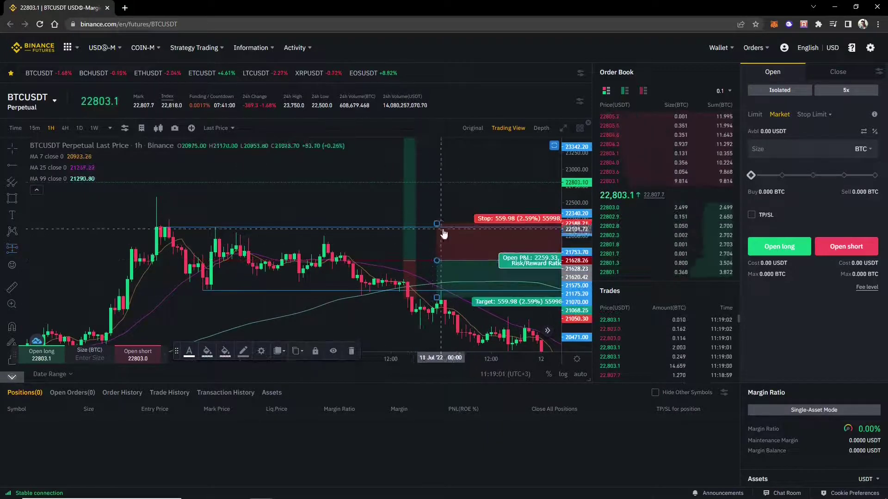
{"action": "scroll", "coordinate": [438, 224], "scroll_direction": "right", "scroll_amount": 5}
{"action": "scroll", "coordinate": [392, 198], "scroll_direction": "left", "scroll_amount": 5}
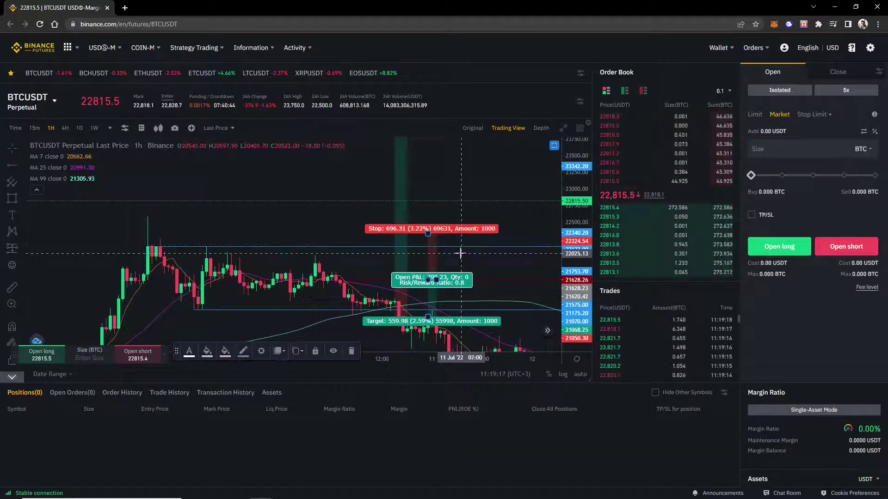
{"action": "scroll", "coordinate": [458, 242], "scroll_direction": "left", "scroll_amount": 1}
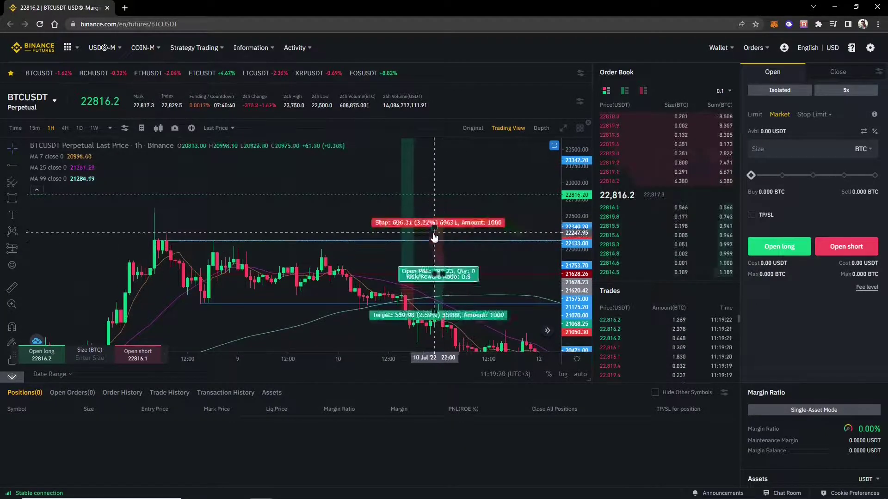
{"action": "scroll", "coordinate": [478, 262], "scroll_direction": "down", "scroll_amount": 3}
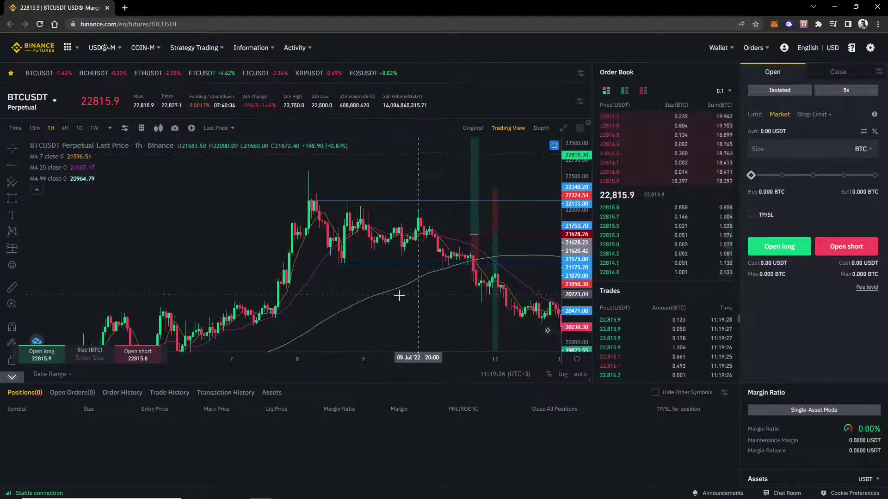
{"action": "scroll", "coordinate": [391, 300], "scroll_direction": "up", "scroll_amount": 3}
{"action": "scroll", "coordinate": [389, 305], "scroll_direction": "up", "scroll_amount": 2}
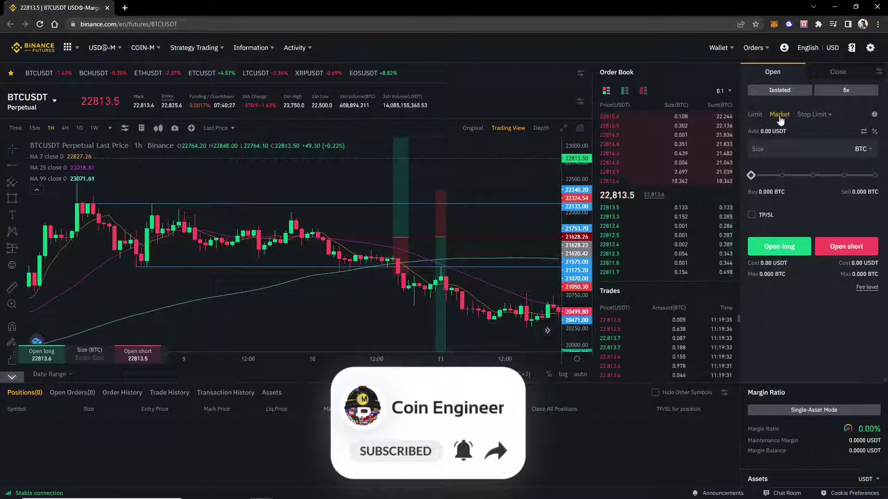
{"action": "left_click", "coordinate": [755, 115]}
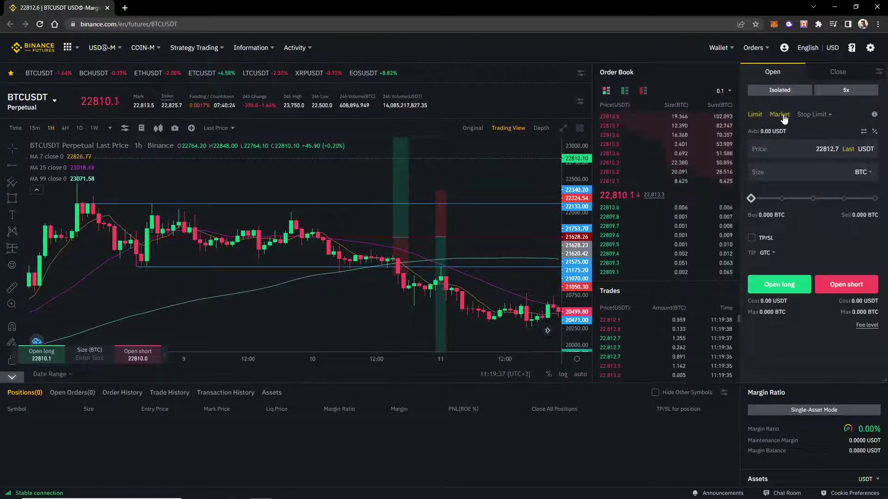
{"action": "left_click", "coordinate": [780, 116]}
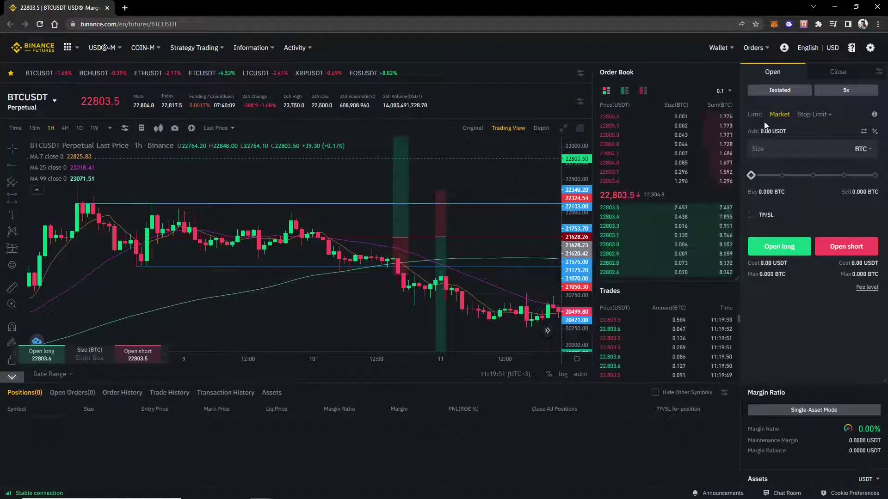
{"action": "left_click", "coordinate": [754, 114]}
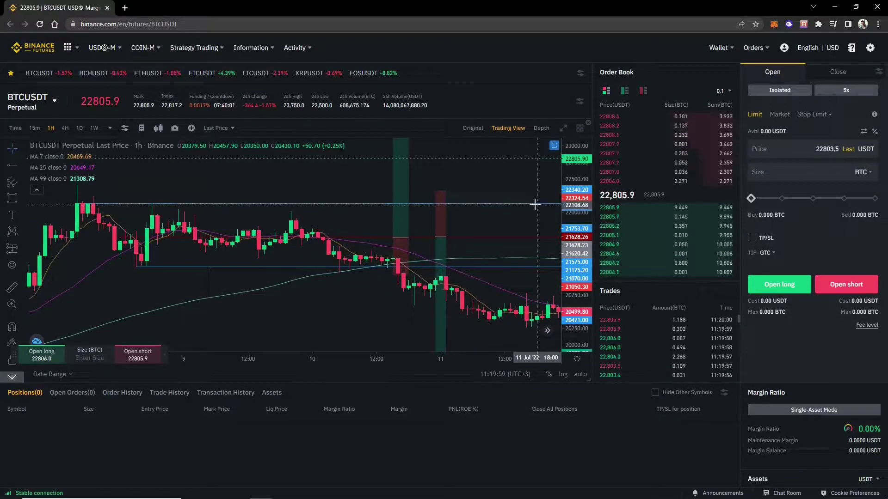
{"action": "left_click", "coordinate": [780, 118]}
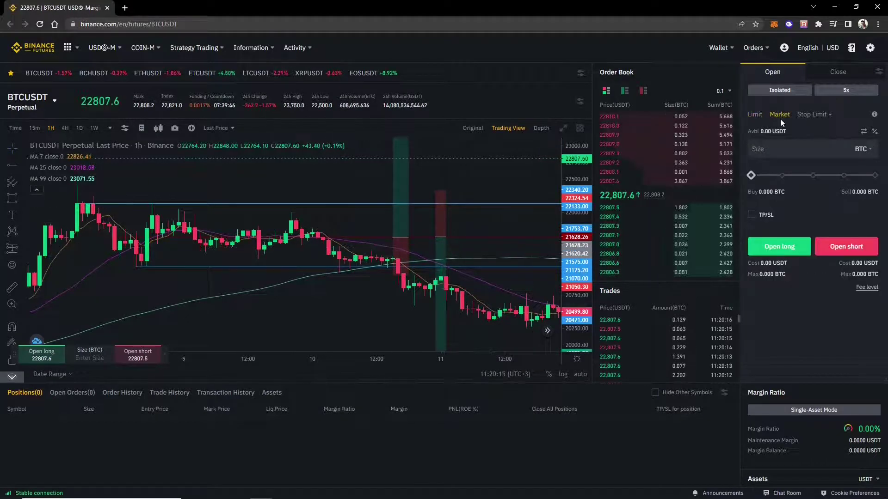
Settle on a Stop Market order type after trying Stop Limit at 21000 stop, 20950 price
{"action": "left_click", "coordinate": [811, 114]}
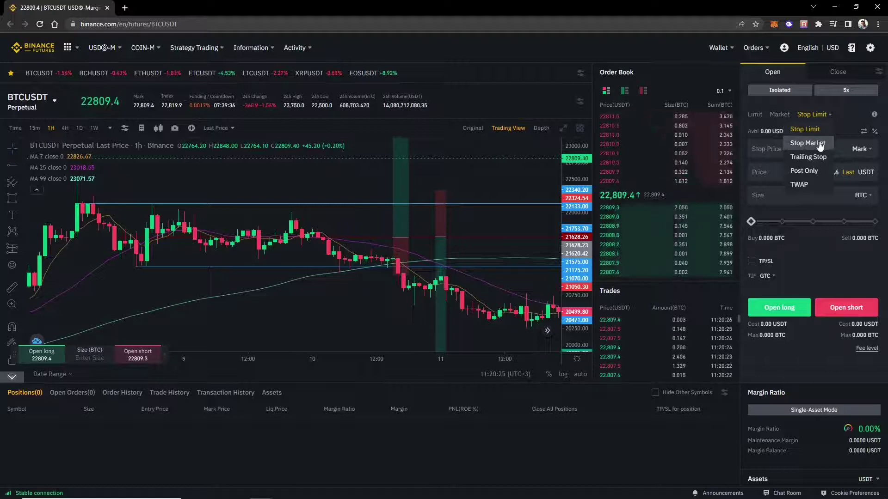
{"action": "left_click", "coordinate": [819, 144]}
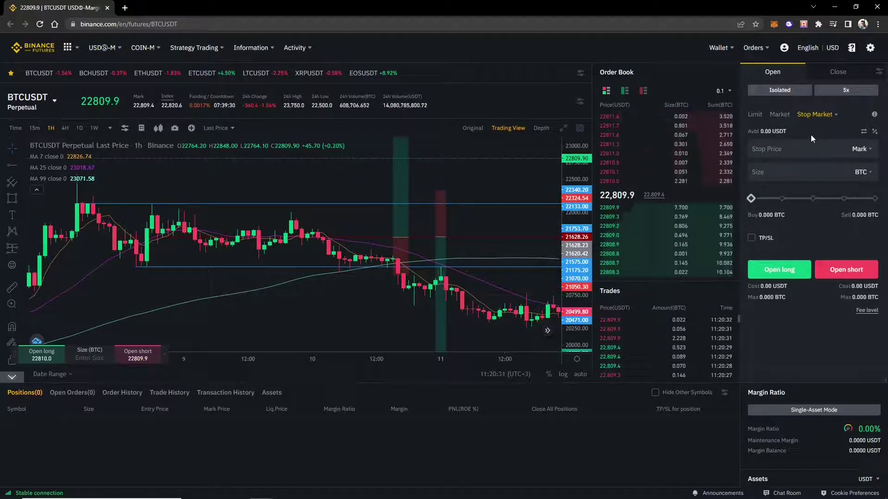
{"action": "left_click", "coordinate": [837, 117]}
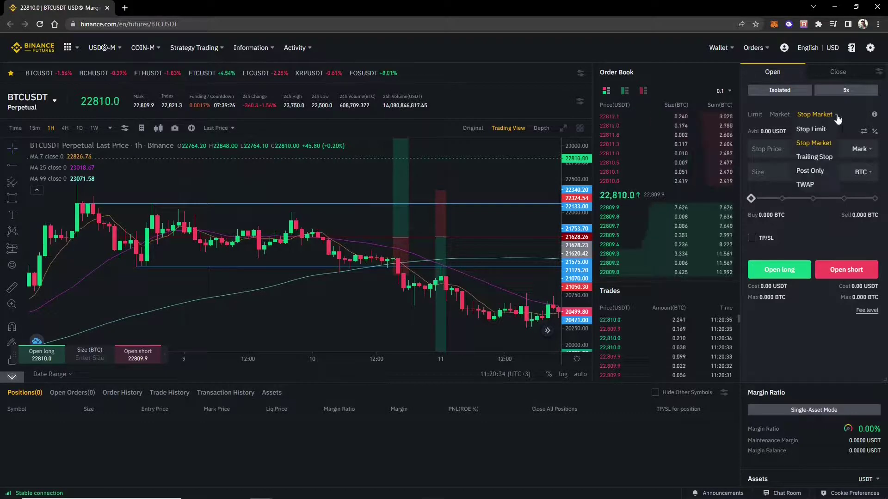
{"action": "left_click", "coordinate": [811, 129]}
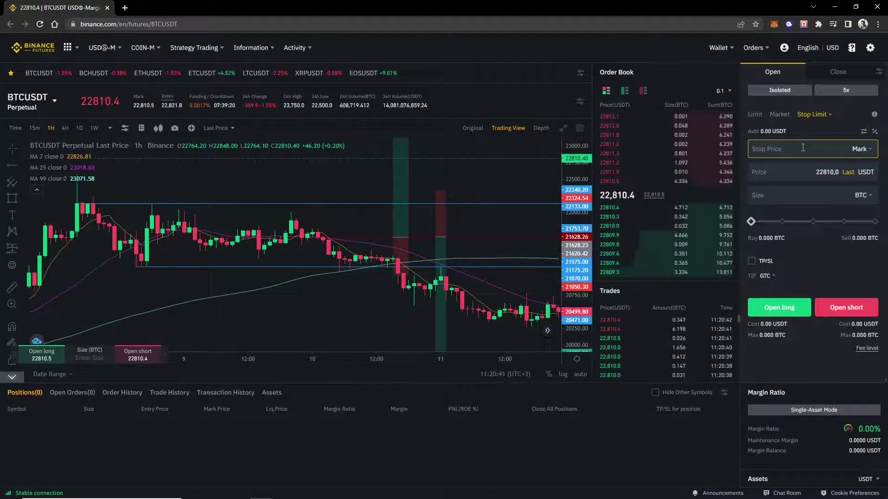
{"action": "type", "text": "21000"}
{"action": "key", "text": "Tab"}
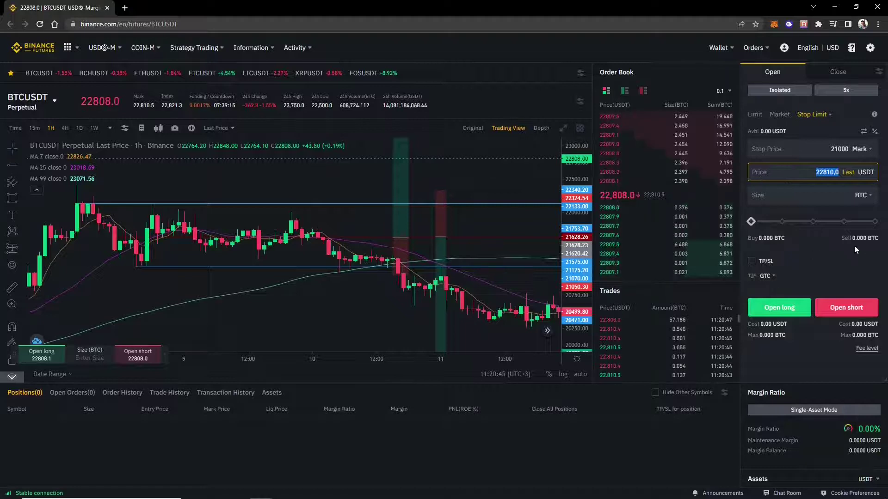
{"action": "type", "text": "20950"}
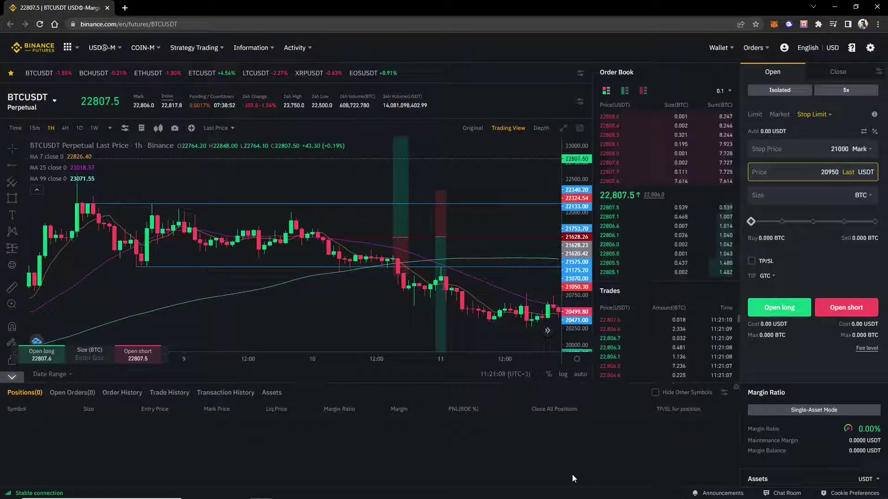
{"action": "left_click", "coordinate": [814, 114]}
{"action": "left_click", "coordinate": [814, 139]}
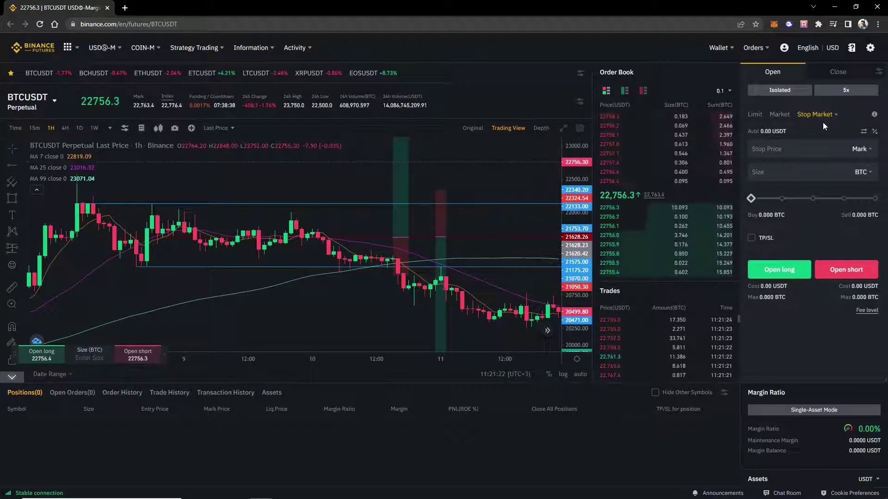
On the Open tab, give the 22300-stop Stop Market order a size of 1 BTC
{"action": "left_click", "coordinate": [837, 72]}
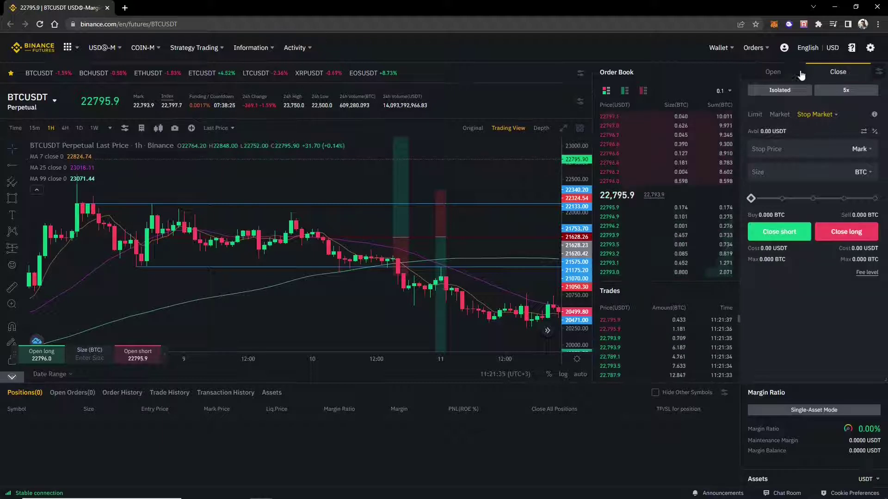
{"action": "left_click", "coordinate": [797, 74]}
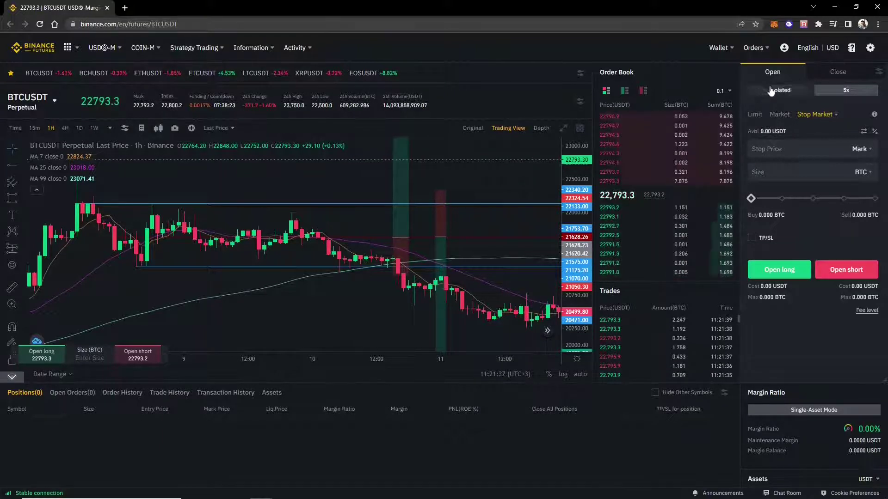
{"action": "left_click", "coordinate": [828, 71]}
{"action": "left_click", "coordinate": [791, 72]}
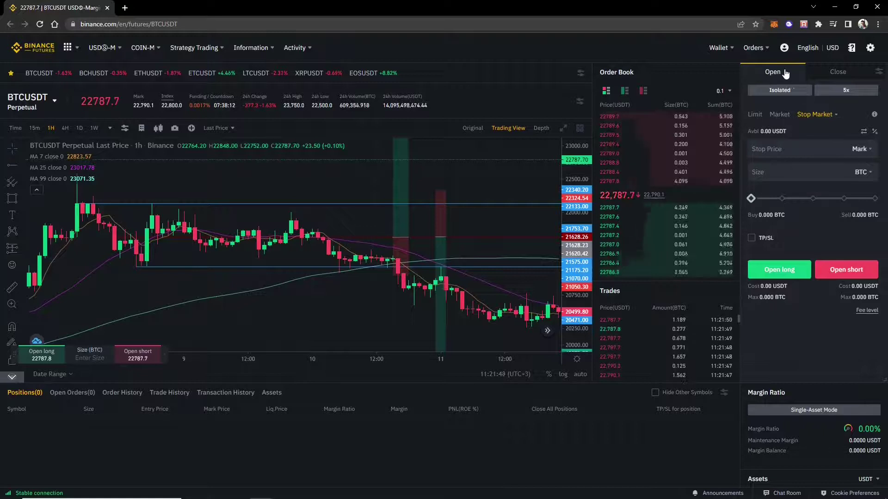
{"action": "left_click_drag", "start_coordinate": [273, 189], "coordinate": [303, 190]}
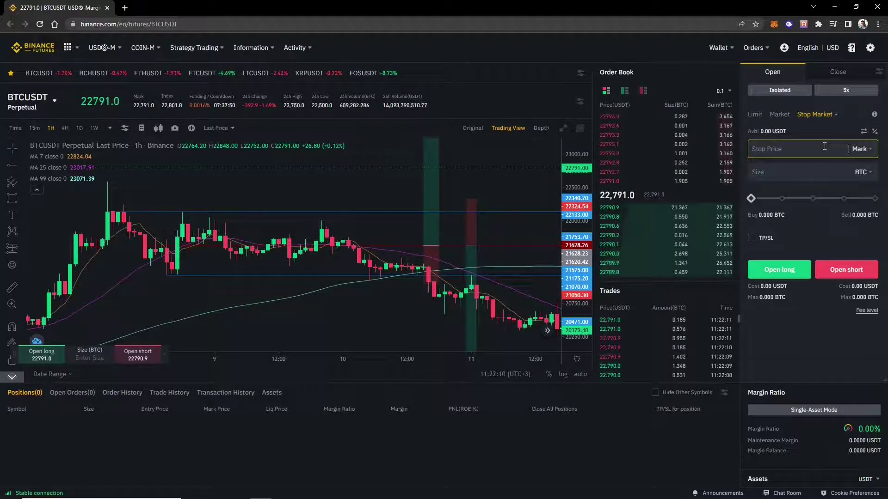
{"action": "left_click", "coordinate": [818, 169]}
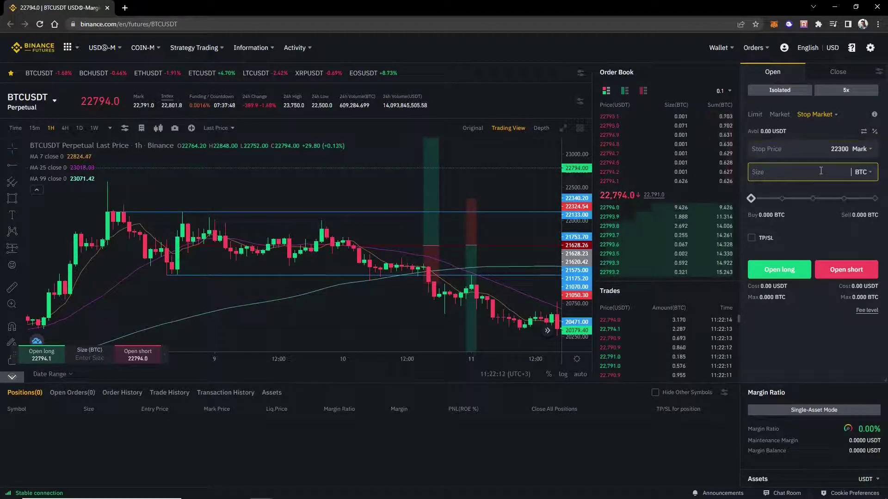
{"action": "type", "text": "1"}
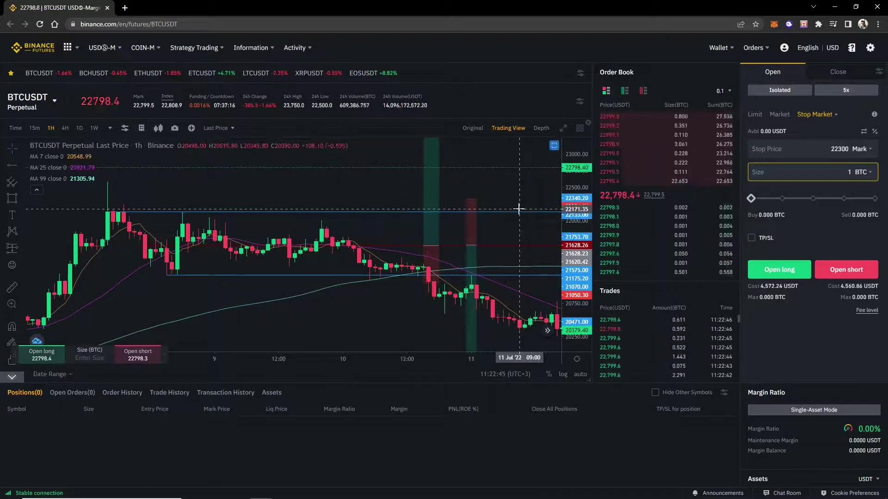
On the Close tab, try the 20% size slider, then set the closing size to 1 BTC
{"action": "left_click", "coordinate": [837, 72]}
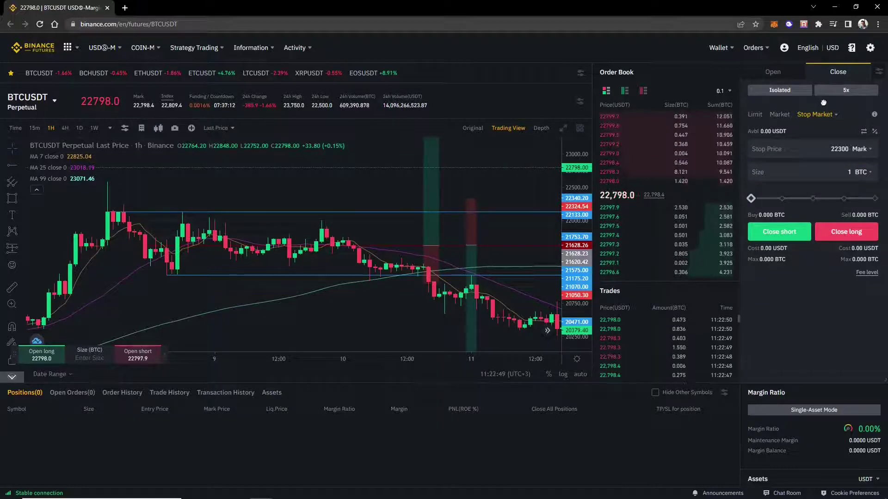
{"action": "left_click", "coordinate": [824, 171]}
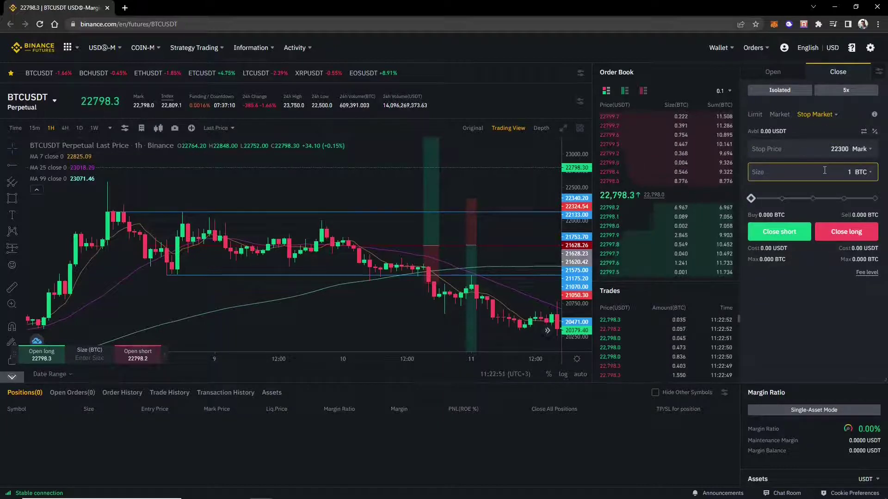
{"action": "left_click", "coordinate": [476, 238]}
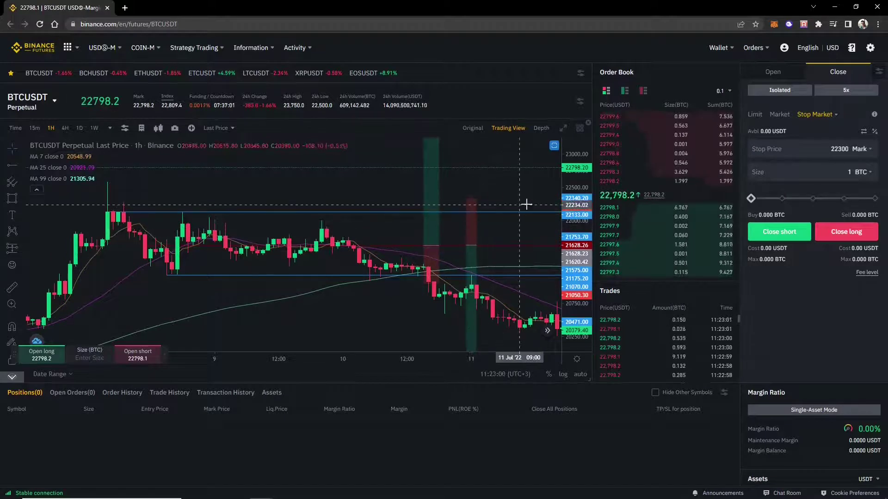
{"action": "left_click", "coordinate": [814, 152]}
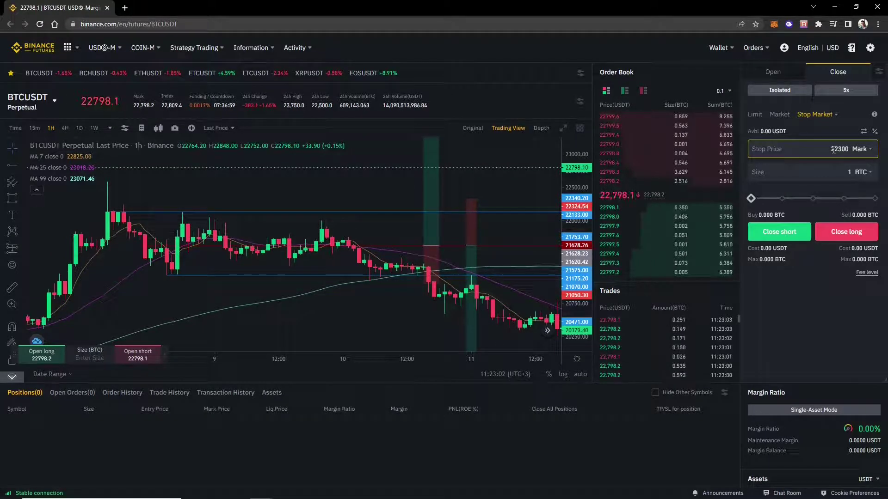
{"action": "left_click", "coordinate": [782, 173]}
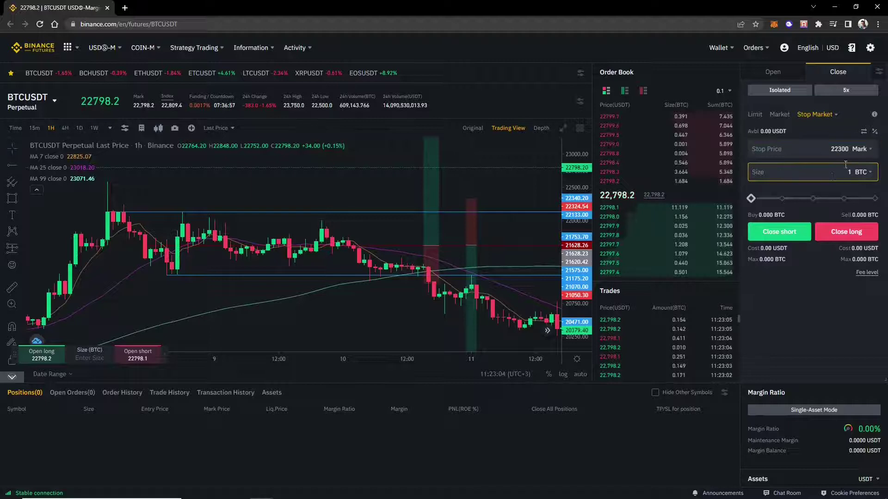
{"action": "type", "text": "1"}
{"action": "key", "text": "BackSpace"}
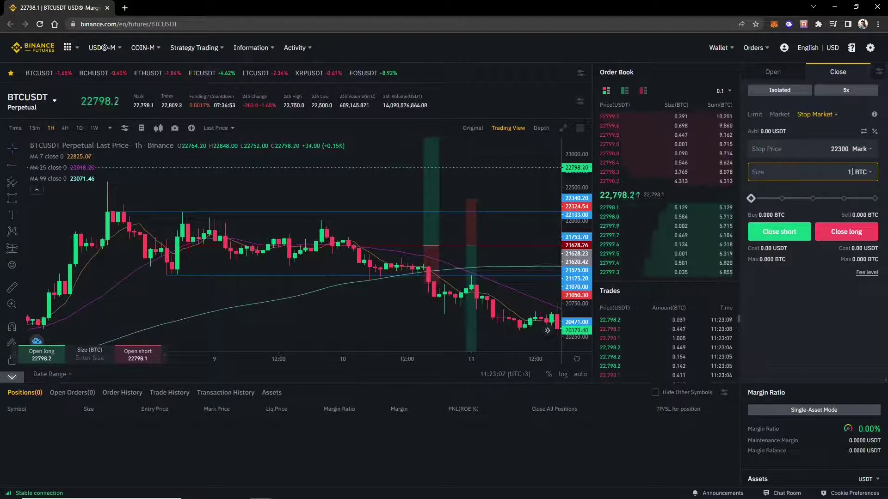
{"action": "left_click", "coordinate": [776, 198]}
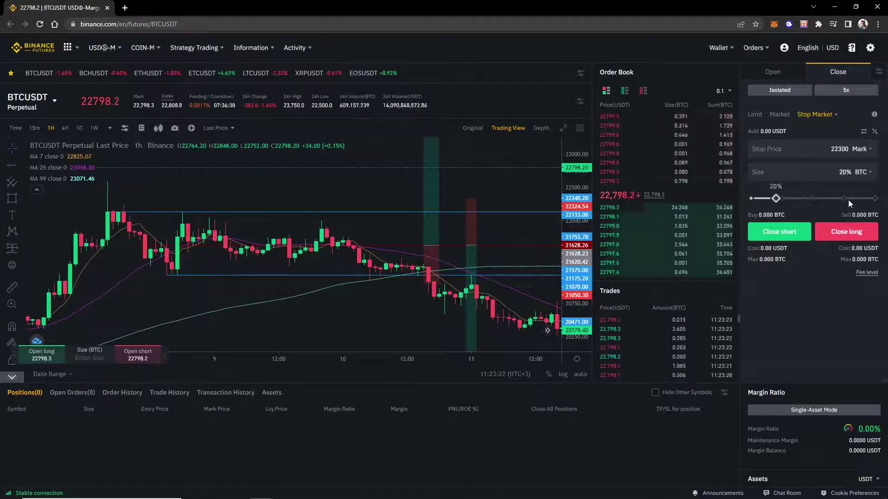
{"action": "left_click", "coordinate": [750, 198]}
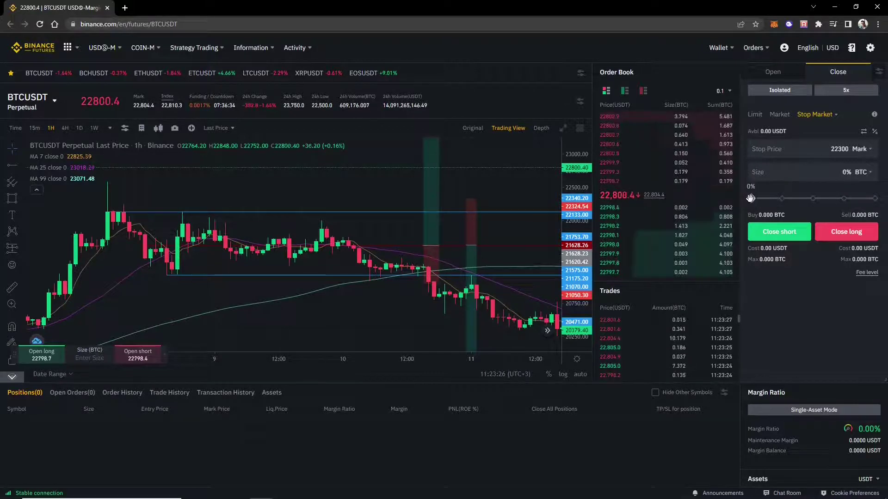
{"action": "left_click", "coordinate": [811, 165]}
{"action": "type", "text": "1"}
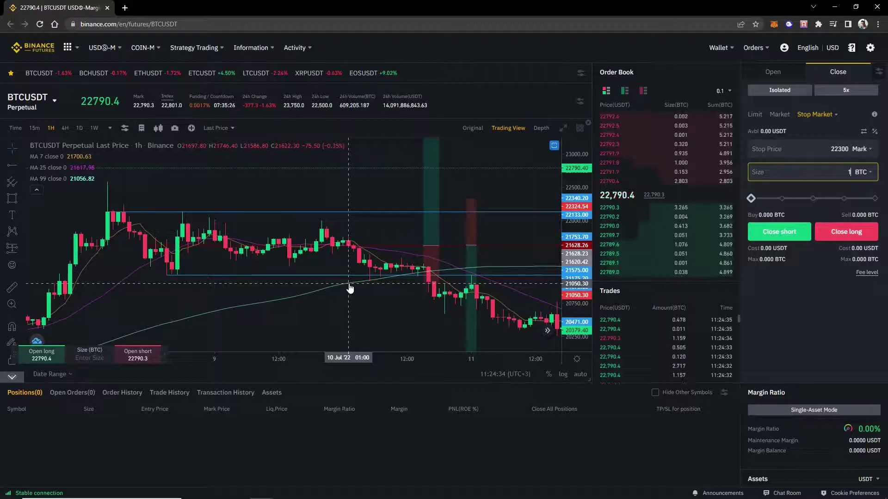
Replace the closing order's 22300 stop price with 21000
{"action": "double_click", "coordinate": [821, 153]}
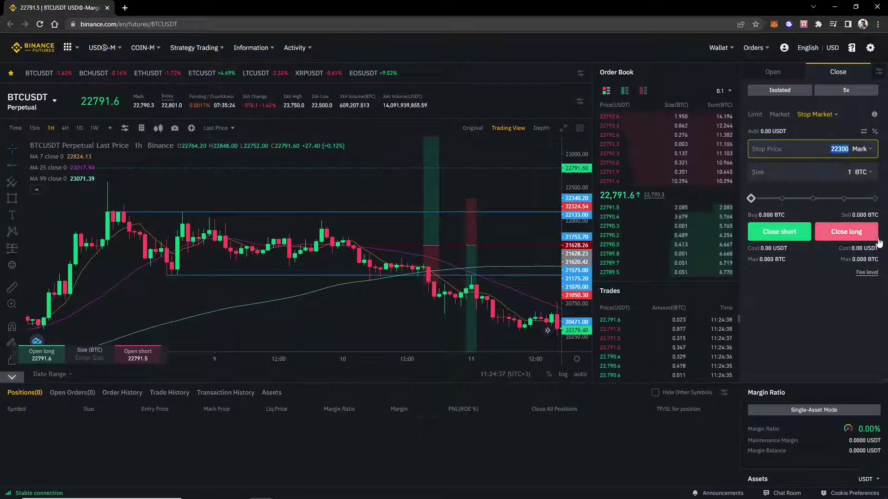
{"action": "type", "text": "21000"}
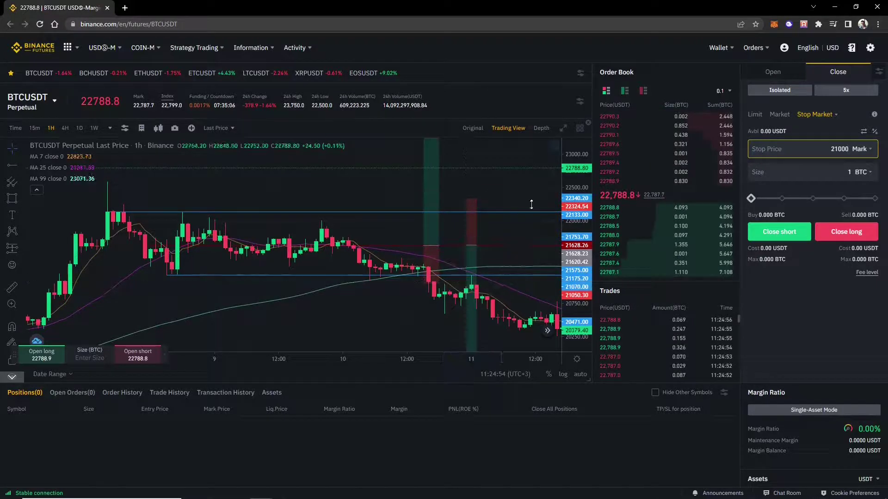
Zoom out and pan the chart to about 6–14 Jul, showing the range lines and position tools
{"action": "scroll", "coordinate": [524, 202], "scroll_direction": "down", "scroll_amount": 4}
{"action": "left_click", "coordinate": [520, 178]}
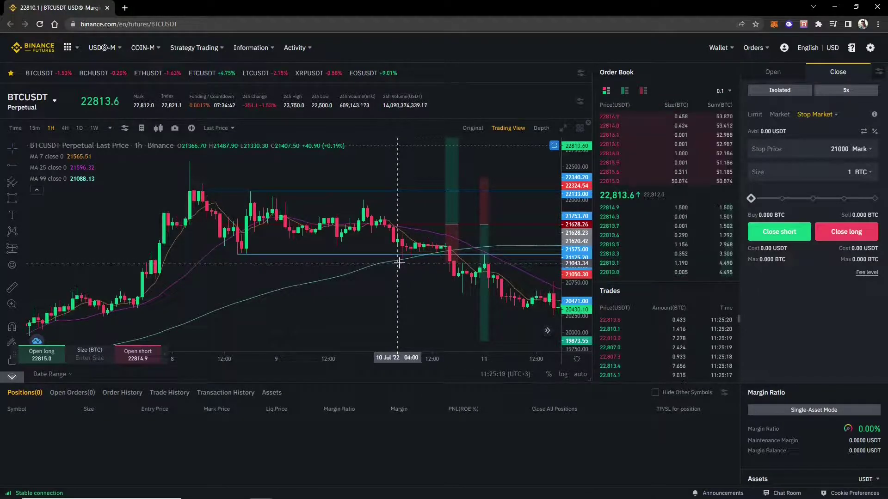
{"action": "scroll", "coordinate": [412, 272], "scroll_direction": "down", "scroll_amount": 4}
{"action": "scroll", "coordinate": [302, 237], "scroll_direction": "down", "scroll_amount": 3}
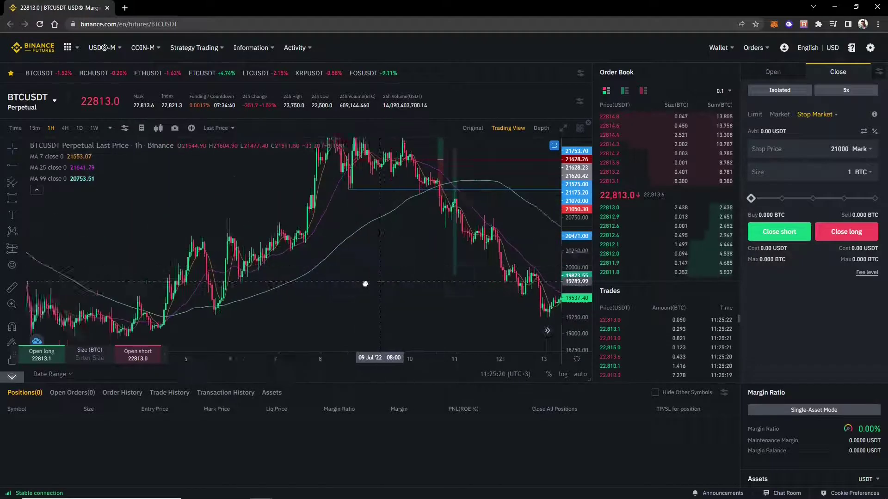
{"action": "left_click_drag", "start_coordinate": [325, 253], "coordinate": [367, 317]}
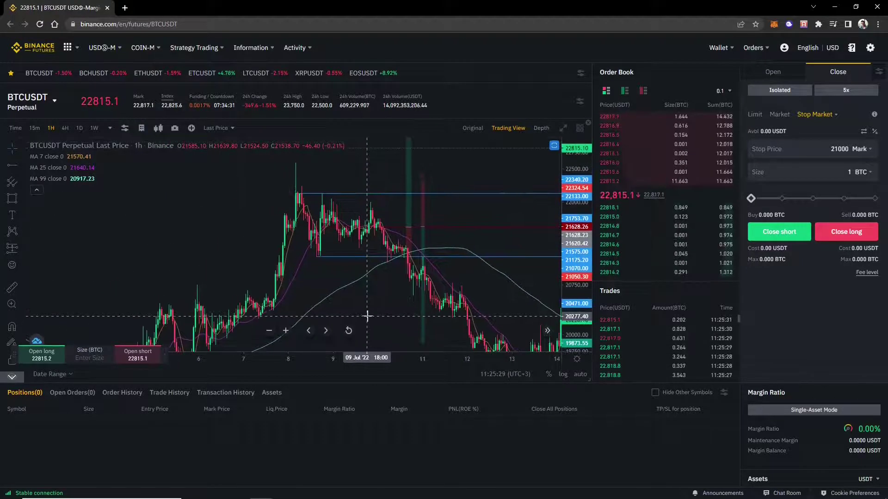